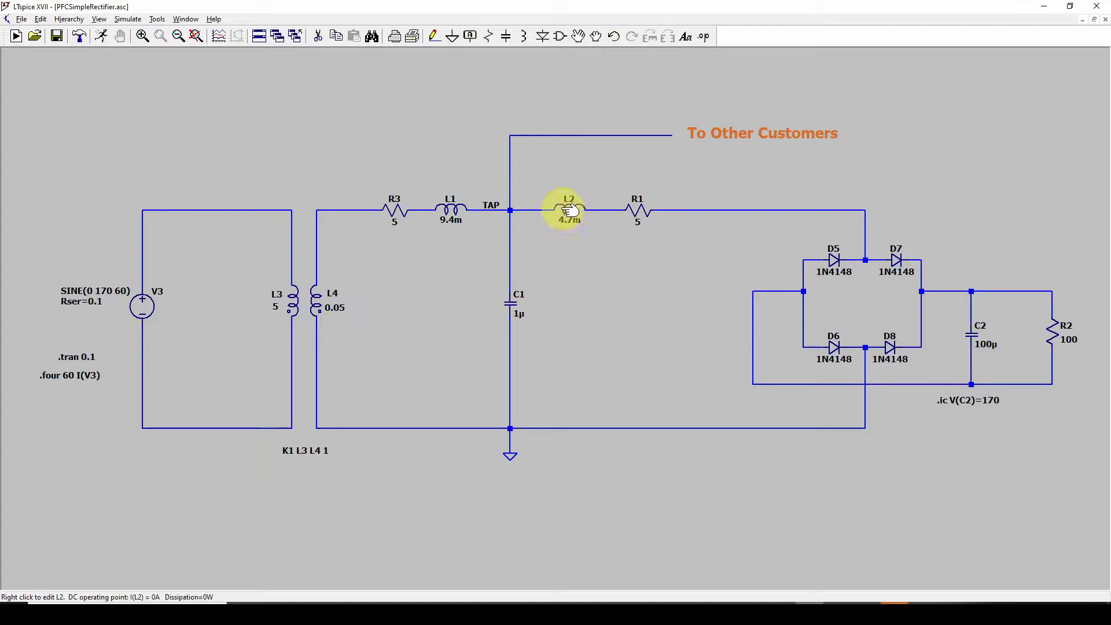
# Step: Pan and zoom the schematic to frame capacitor C2
pyautogui.moveTo(617, 269); pyautogui.dragTo(630, 271)
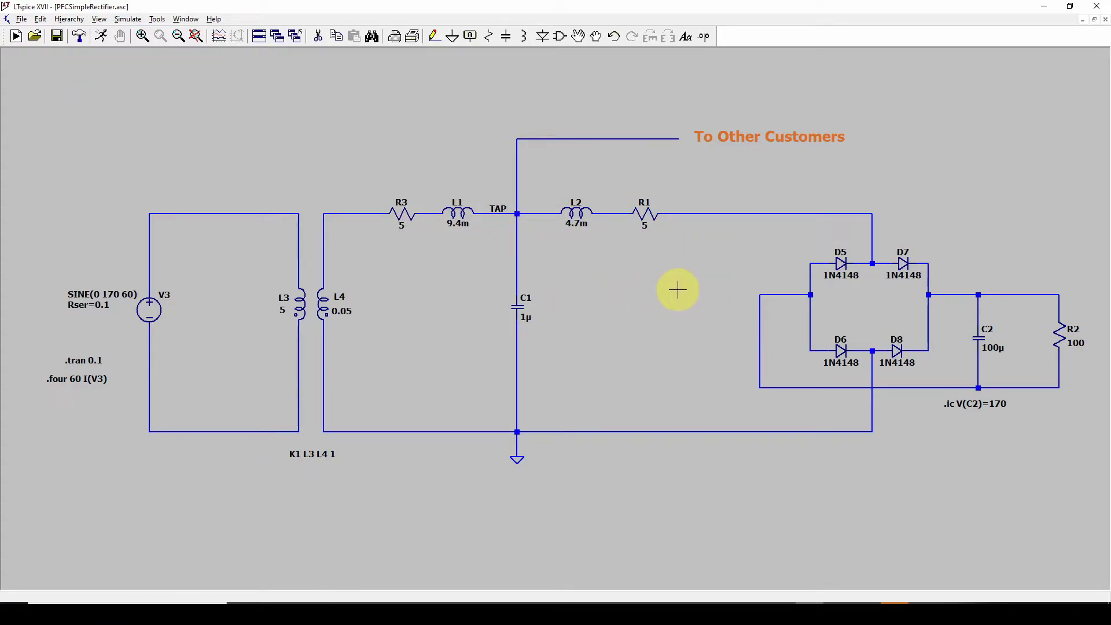
pyautogui.moveTo(810, 217)
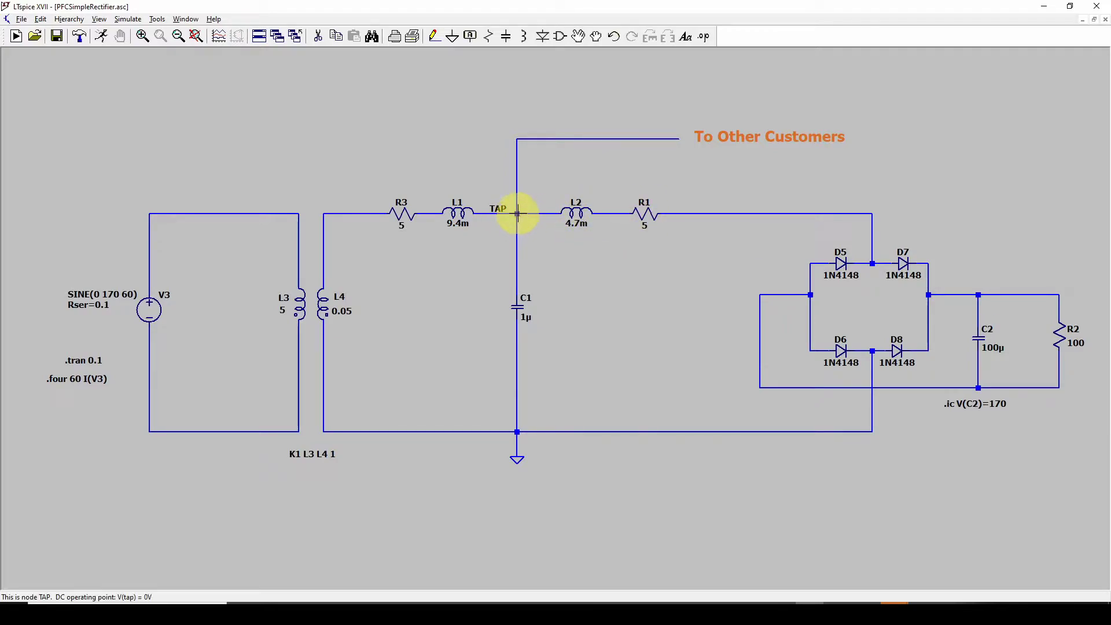
pyautogui.moveTo(697, 262); pyautogui.dragTo(690, 260)
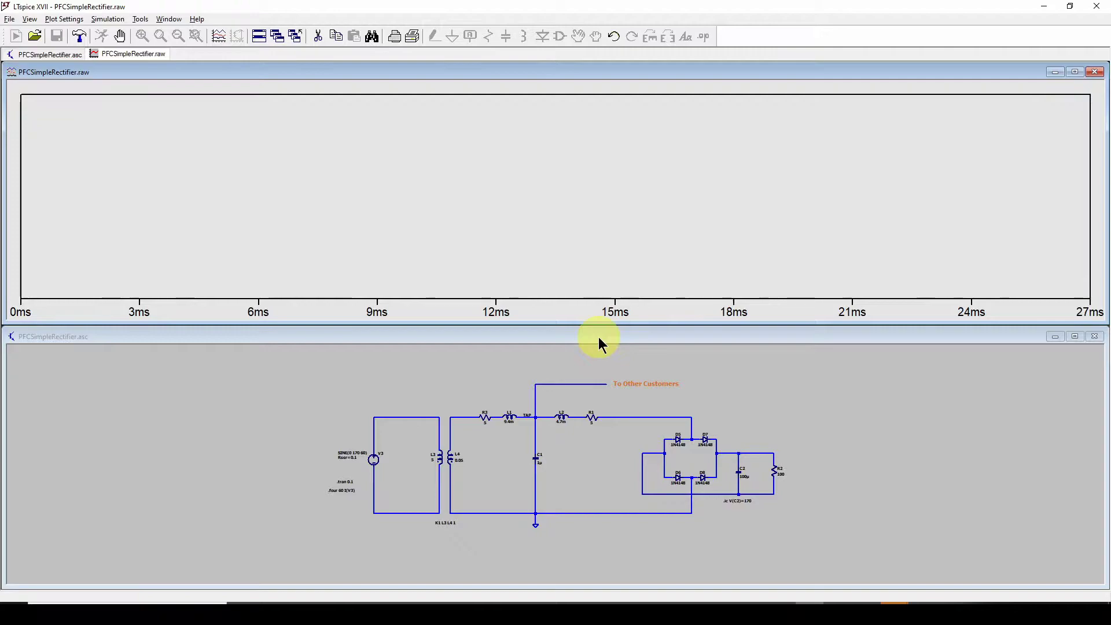
pyautogui.click(591, 364)
pyautogui.scroll(-1, 594, 363)
pyautogui.scroll(3, 594, 363)
pyautogui.scroll(3, 594, 363)
pyautogui.scroll(-1, 570, 379)
pyautogui.scroll(1, 572, 377)
# Step: Plot the voltage across C2, V(N007,N006), rippling between about 9 V and 13 V
pyautogui.moveTo(816, 463)
pyautogui.mouseDown()
pyautogui.moveTo(842, 496)
pyautogui.moveTo(830, 525)
pyautogui.mouseUp()
pyautogui.moveTo(900, 444)
pyautogui.mouseDown()
pyautogui.moveTo(912, 419)
pyautogui.moveTo(907, 434)
pyautogui.mouseUp()
pyautogui.moveTo(914, 407); pyautogui.dragTo(923, 404)
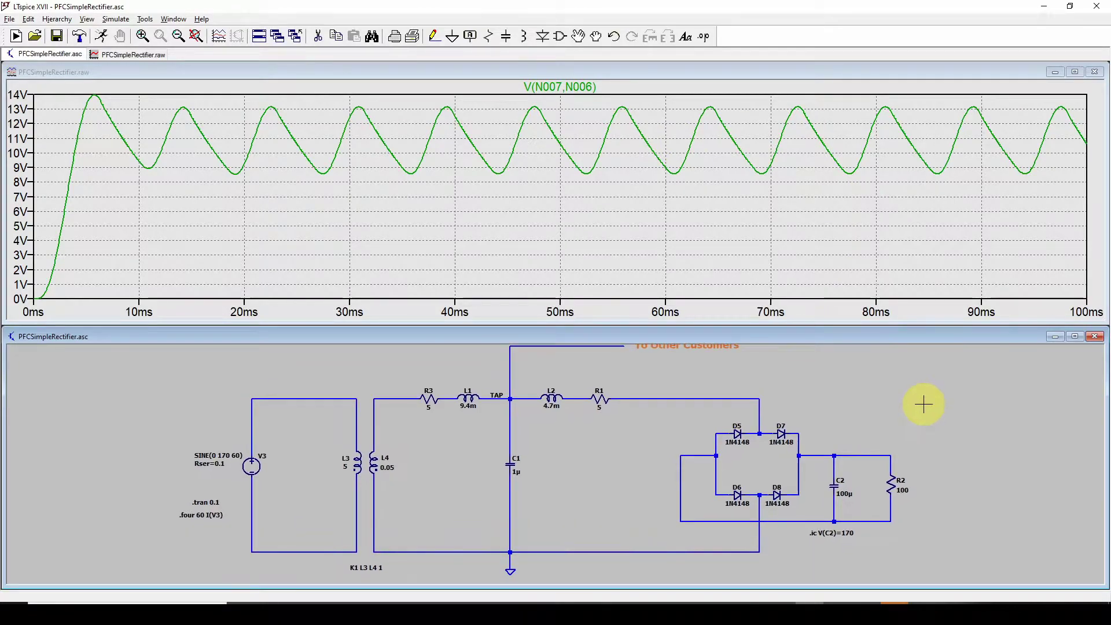
pyautogui.moveTo(894, 435); pyautogui.dragTo(908, 443)
# Step: Plot the current through R1, I(R1), so it is the only trace shown
pyautogui.click(615, 400)
pyautogui.moveTo(831, 402); pyautogui.dragTo(751, 377)
pyautogui.moveTo(790, 392); pyautogui.dragTo(845, 392)
pyautogui.moveTo(618, 369); pyautogui.dragTo(575, 438)
pyautogui.click(603, 424)
# Step: Add V(tap) at the TAP node and delete the I(R1) trace
pyautogui.click(550, 399)
pyautogui.rightClick(801, 87)
pyautogui.click(583, 338)
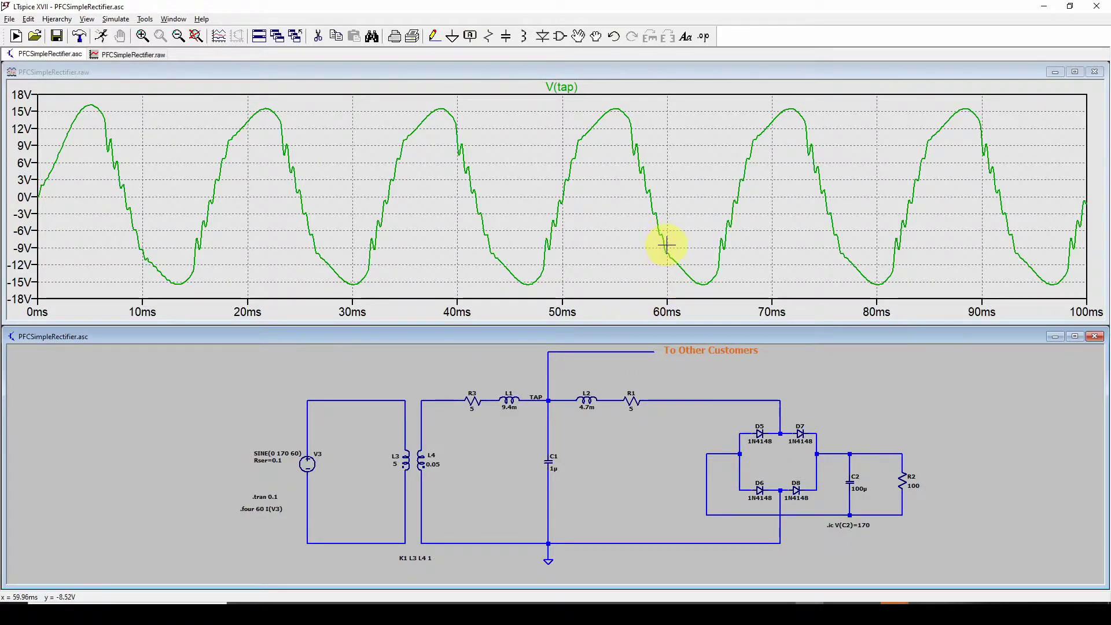
pyautogui.moveTo(597, 374); pyautogui.dragTo(608, 386)
pyautogui.moveTo(734, 384); pyautogui.dragTo(721, 382)
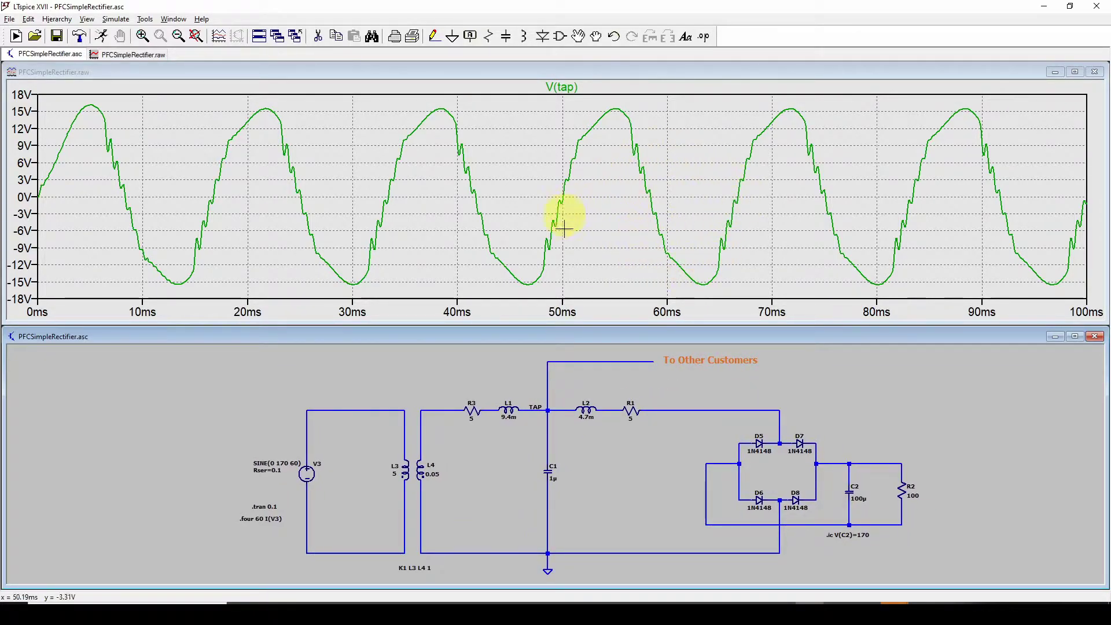
pyautogui.moveTo(823, 405); pyautogui.dragTo(815, 404)
pyautogui.moveTo(547, 395); pyautogui.dragTo(553, 395)
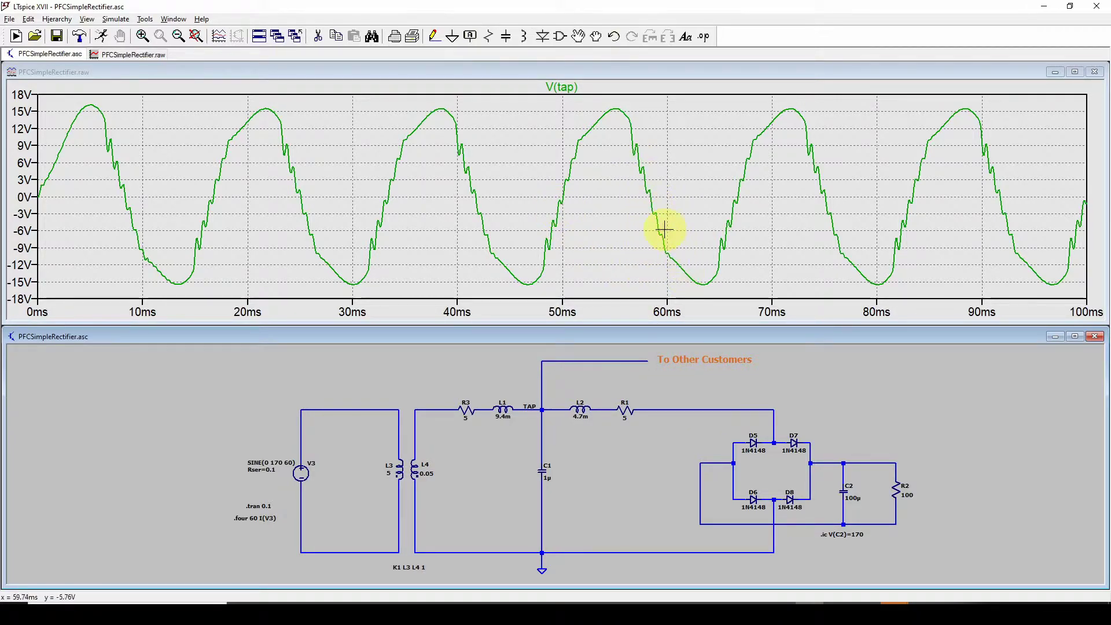
# Step: Pan the schematic view right, then back left to reposition it
pyautogui.moveTo(675, 445); pyautogui.dragTo(704, 436)
pyautogui.moveTo(688, 445); pyautogui.dragTo(674, 448)
pyautogui.moveTo(627, 449); pyautogui.dragTo(610, 451)
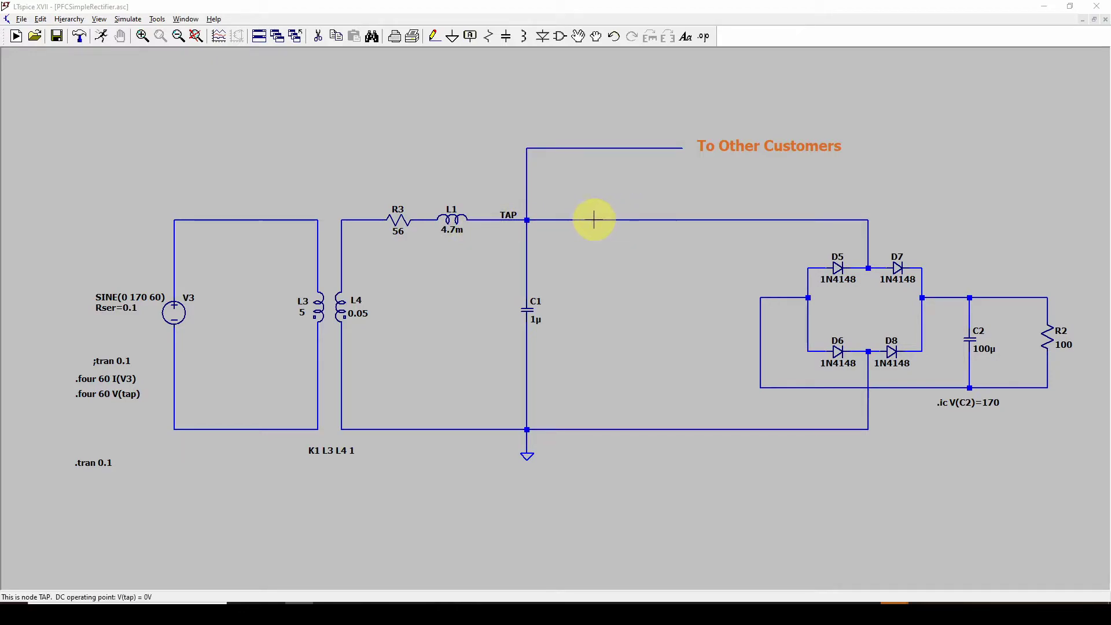
# Step: Run the simulation and plot V(N005,N004), rippling around 5.6–7.6 V
pyautogui.click(103, 37)
pyautogui.scroll(1, 554, 367)
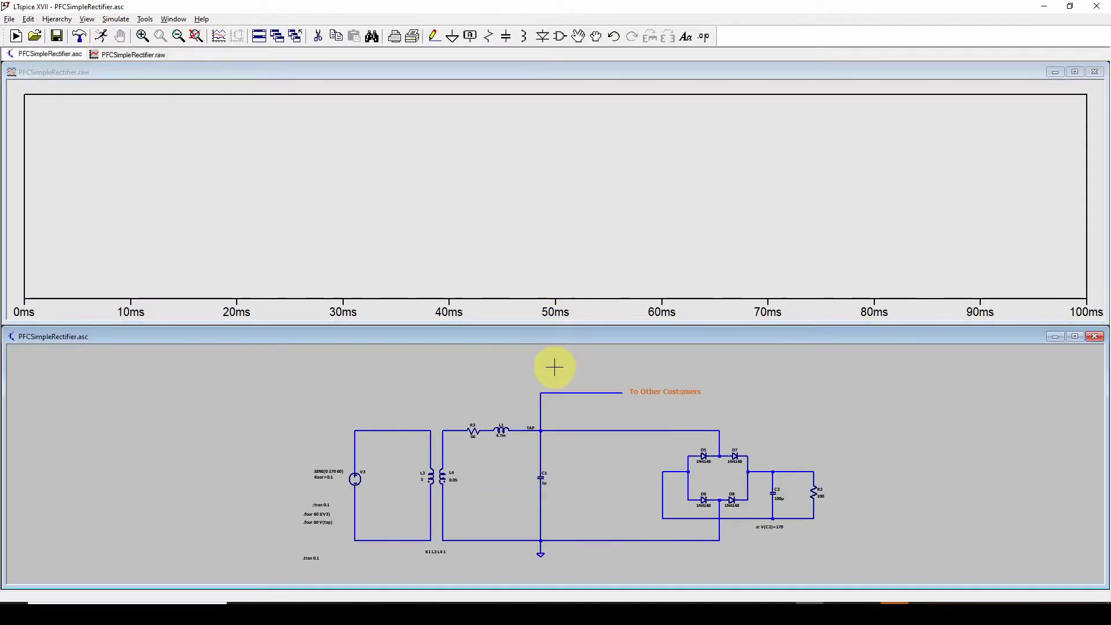
pyautogui.scroll(3, 554, 367)
pyautogui.moveTo(457, 361); pyautogui.dragTo(451, 381)
pyautogui.moveTo(884, 518); pyautogui.dragTo(881, 517)
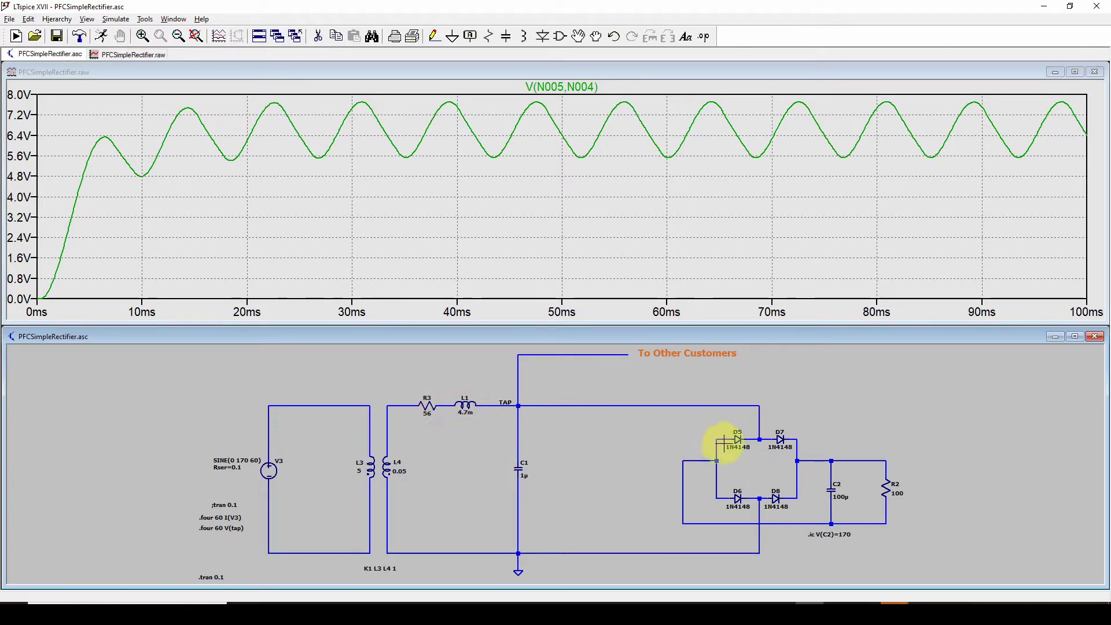
# Step: Plot V(n002) left of R3 and the line-impedance drop V(N002,TAP)
pyautogui.moveTo(937, 409); pyautogui.dragTo(949, 405)
pyautogui.click(418, 398)
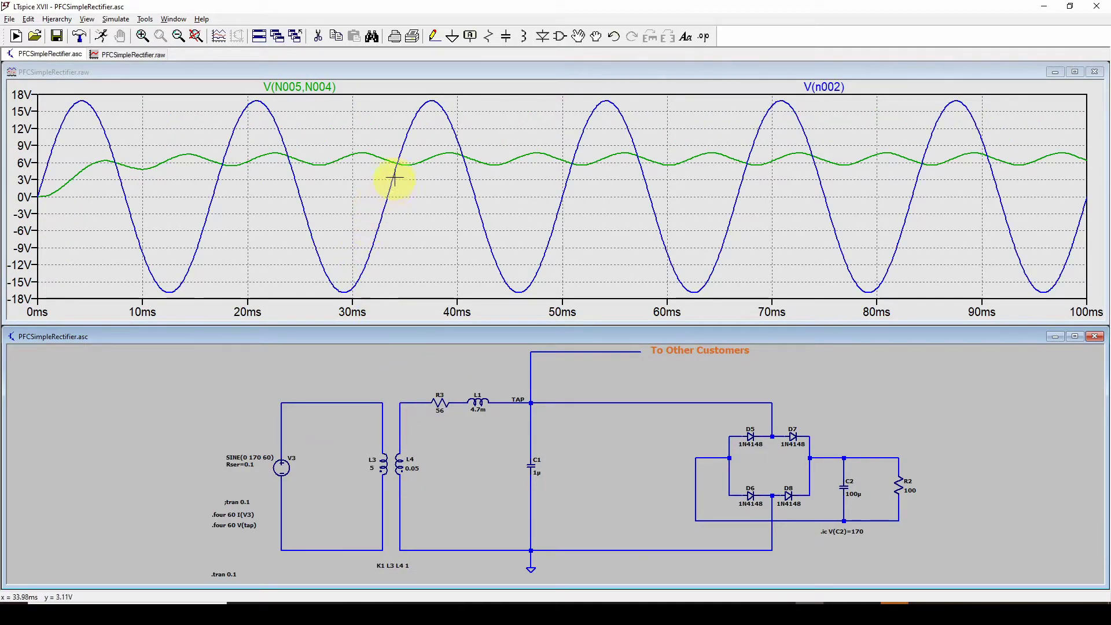
pyautogui.moveTo(424, 399); pyautogui.dragTo(502, 399)
# Step: Delete the V(n002), V(N002,TAP) and last remaining traces from the plot
pyautogui.rightClick(589, 85)
pyautogui.click(564, 340)
pyautogui.rightClick(798, 87)
pyautogui.click(564, 338)
pyautogui.rightClick(593, 87)
pyautogui.click(563, 339)
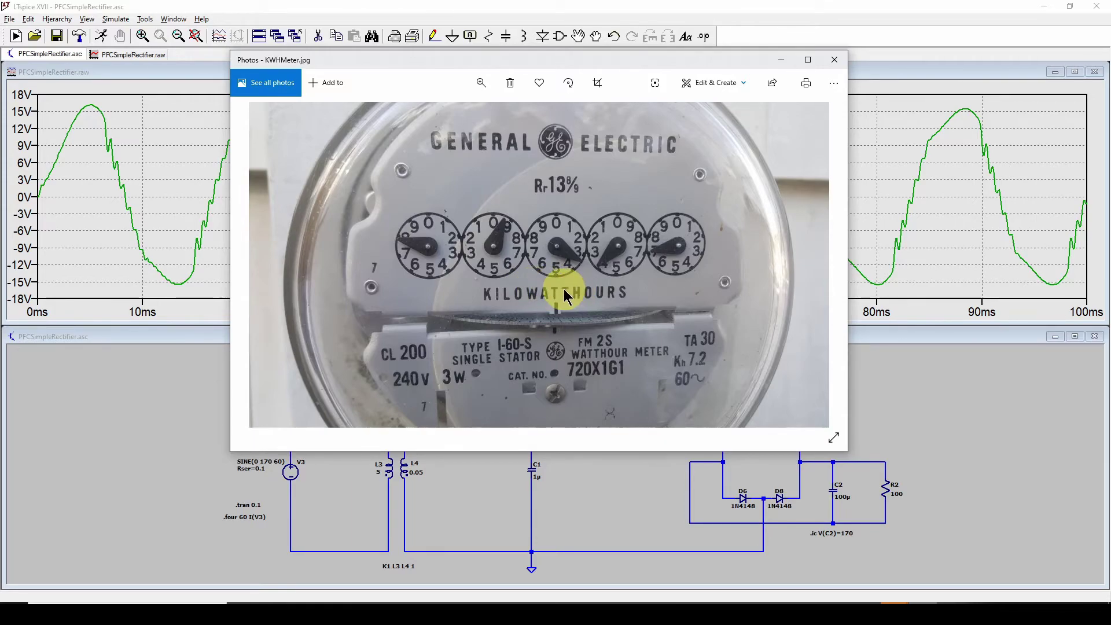
pyautogui.moveTo(509, 64); pyautogui.dragTo(1110, 64)
pyautogui.click(569, 435)
pyautogui.scroll(2, 564, 428)
pyautogui.scroll(3, 564, 428)
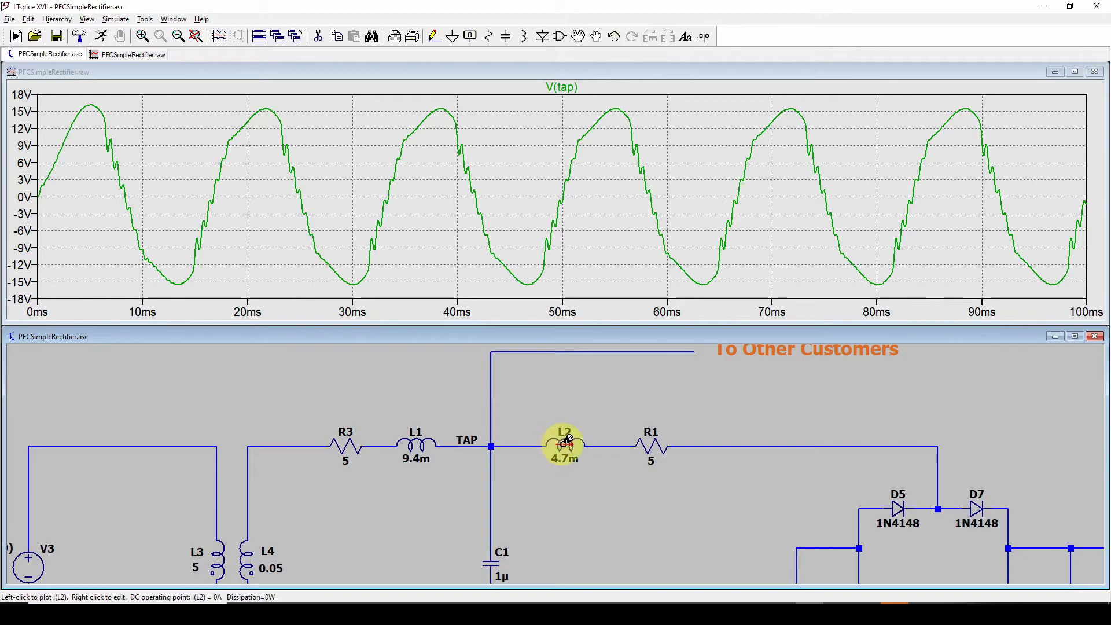
pyautogui.moveTo(723, 507); pyautogui.dragTo(362, 349)
pyautogui.scroll(2, 743, 464)
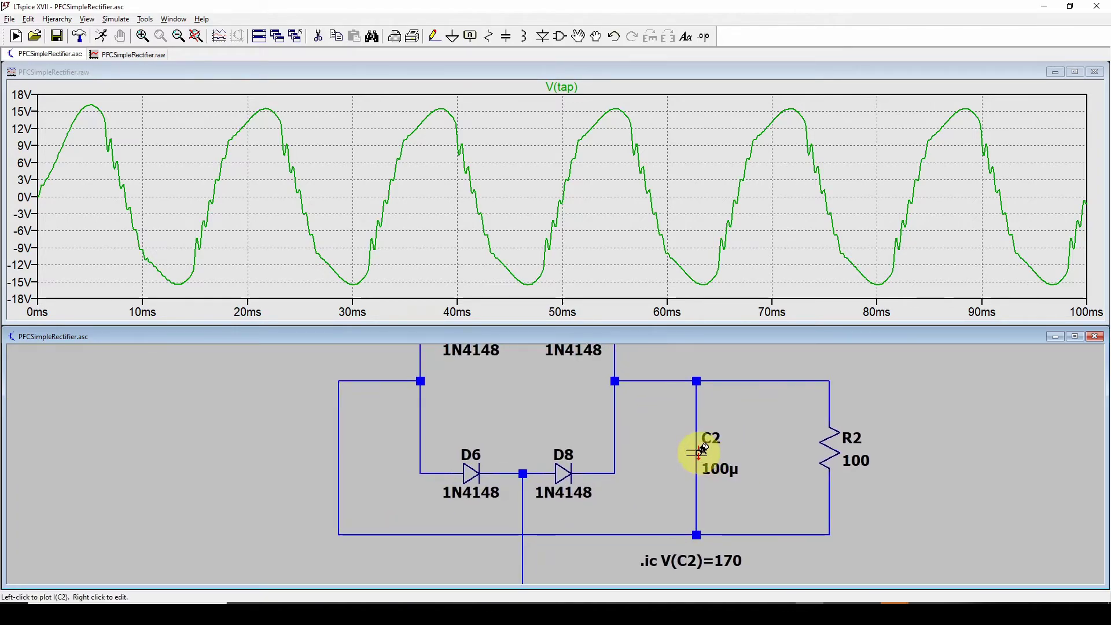
pyautogui.moveTo(674, 408); pyautogui.dragTo(672, 477)
pyautogui.moveTo(917, 542); pyautogui.dragTo(918, 481)
pyautogui.moveTo(770, 452); pyautogui.dragTo(811, 479)
pyautogui.scroll(1, 791, 482)
pyautogui.scroll(-2, 792, 482)
pyautogui.moveTo(789, 416); pyautogui.dragTo(855, 513)
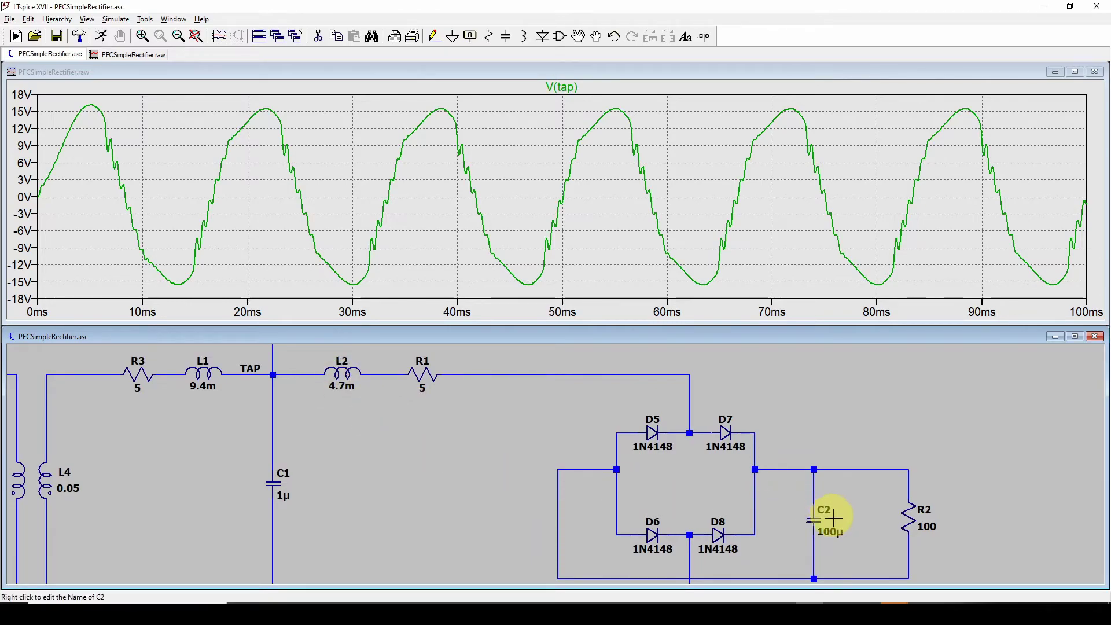
pyautogui.moveTo(851, 515); pyautogui.dragTo(877, 504)
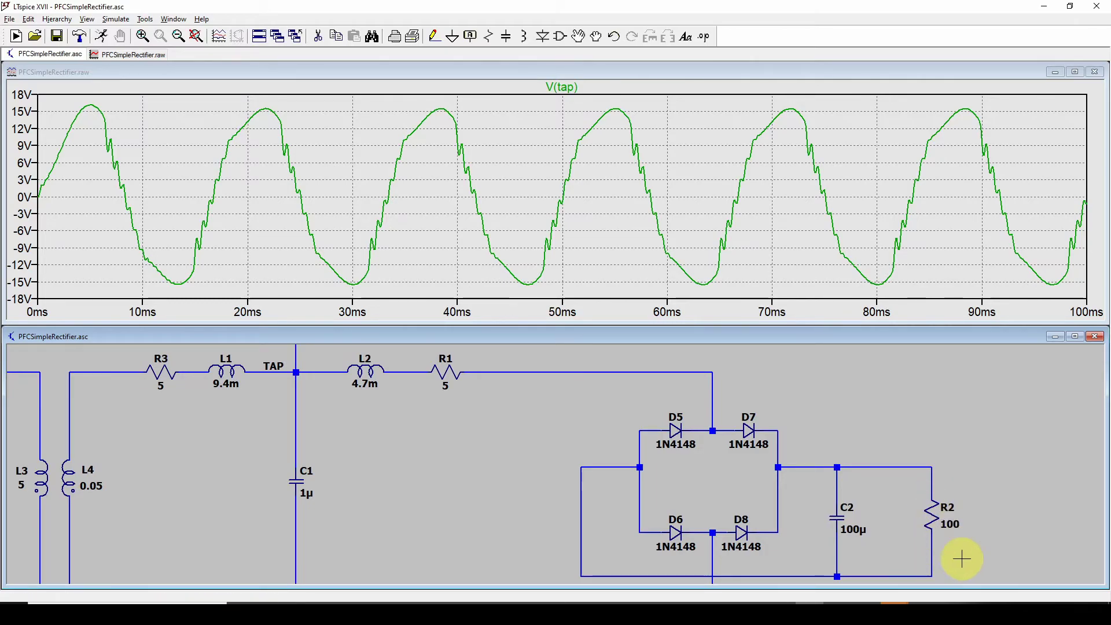
pyautogui.press('Left')
pyautogui.press('Left')
pyautogui.press('Left')
pyautogui.press('Left')
pyautogui.press('Left')
pyautogui.press('Left')
pyautogui.press('Left')
pyautogui.press('Left')
pyautogui.press('Left')
pyautogui.press('Left')
pyautogui.press('Left')
pyautogui.press('Left')
pyautogui.press('Left')
pyautogui.press('Left')
pyautogui.press('Left')
pyautogui.press('Left')
pyautogui.scroll(-3, 599, 470)
pyautogui.press('Down')
pyautogui.press('Down')
pyautogui.press('Down')
pyautogui.press('Left')
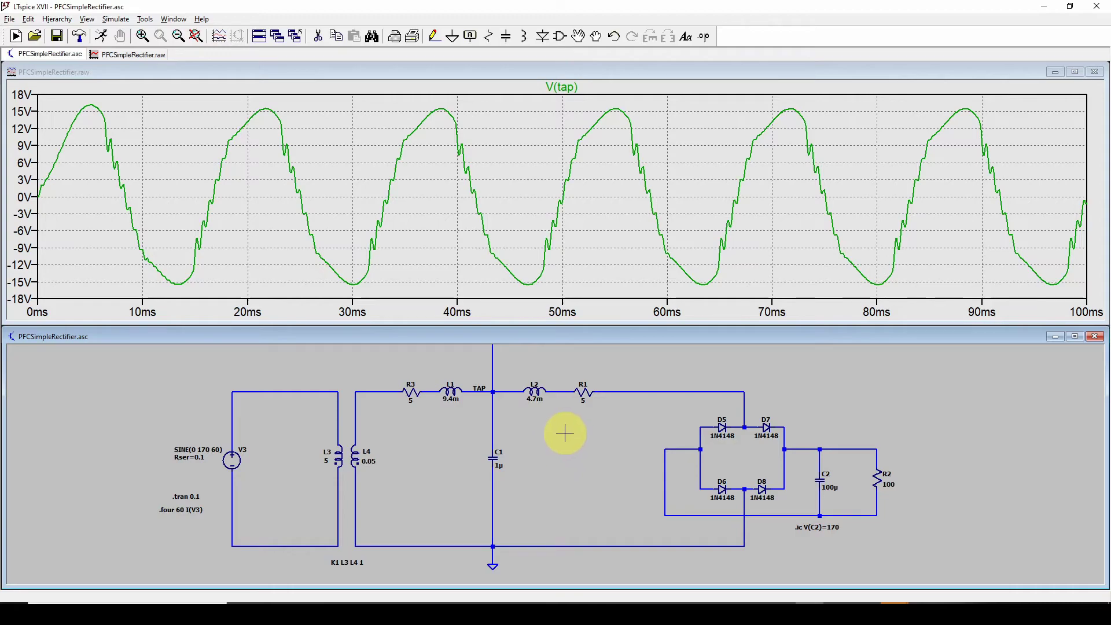
pyautogui.hotkey('alt', 'Tab')
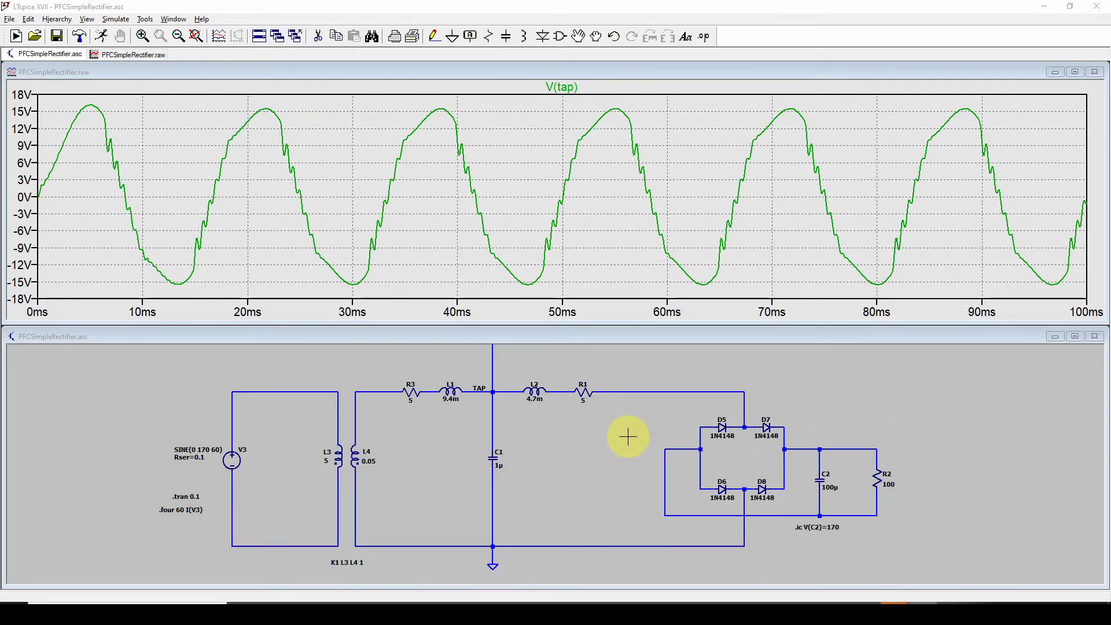
# Step: Plot the inductor current I(L2), peaking near ±320 mA, and bring the meter photo into view
pyautogui.click(538, 387)
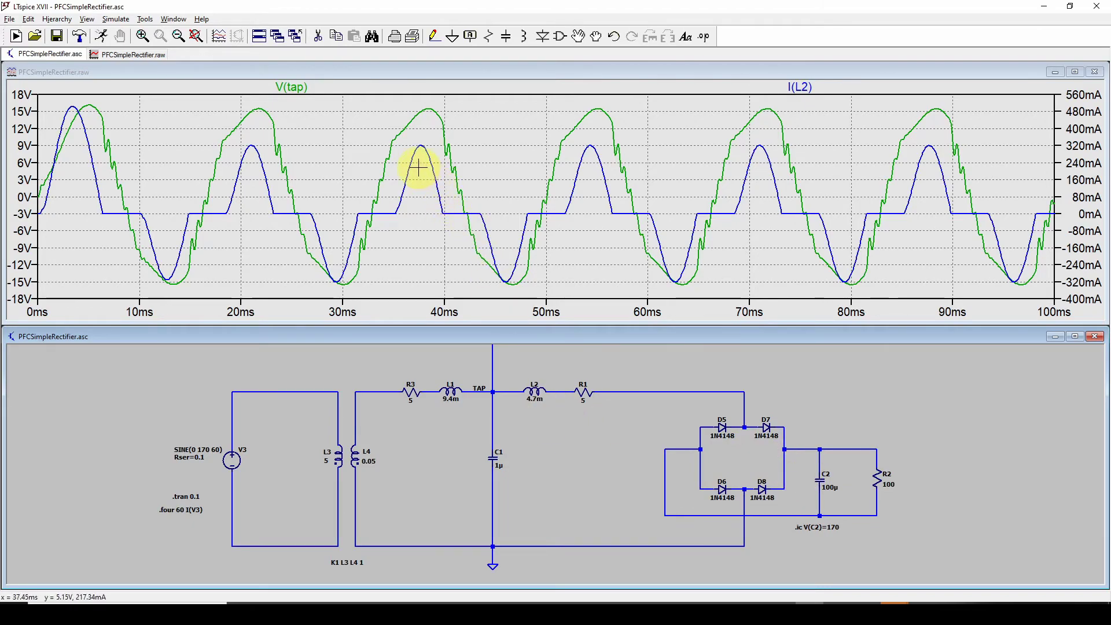
pyautogui.moveTo(1110, 70); pyautogui.dragTo(446, 67)
pyautogui.moveTo(521, 68); pyautogui.dragTo(552, 74)
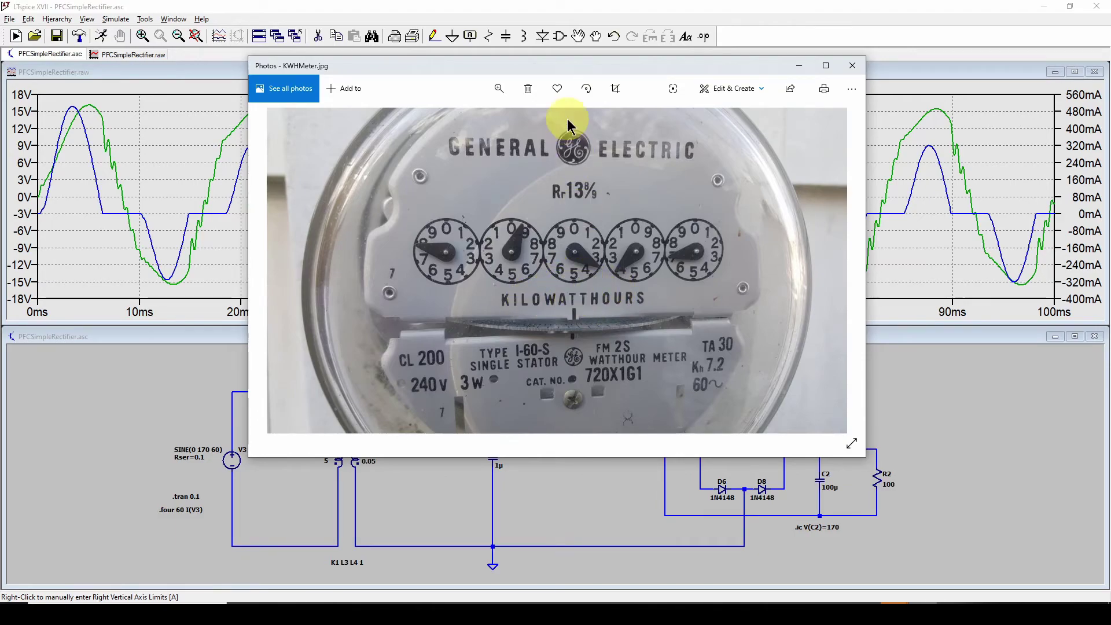
# Step: Move the meter photo aside to reveal the V(tap) and I(L2) plot and schematic
pyautogui.moveTo(535, 70); pyautogui.dragTo(1110, 65)
pyautogui.click(803, 260)
pyautogui.moveTo(630, 431); pyautogui.dragTo(652, 432)
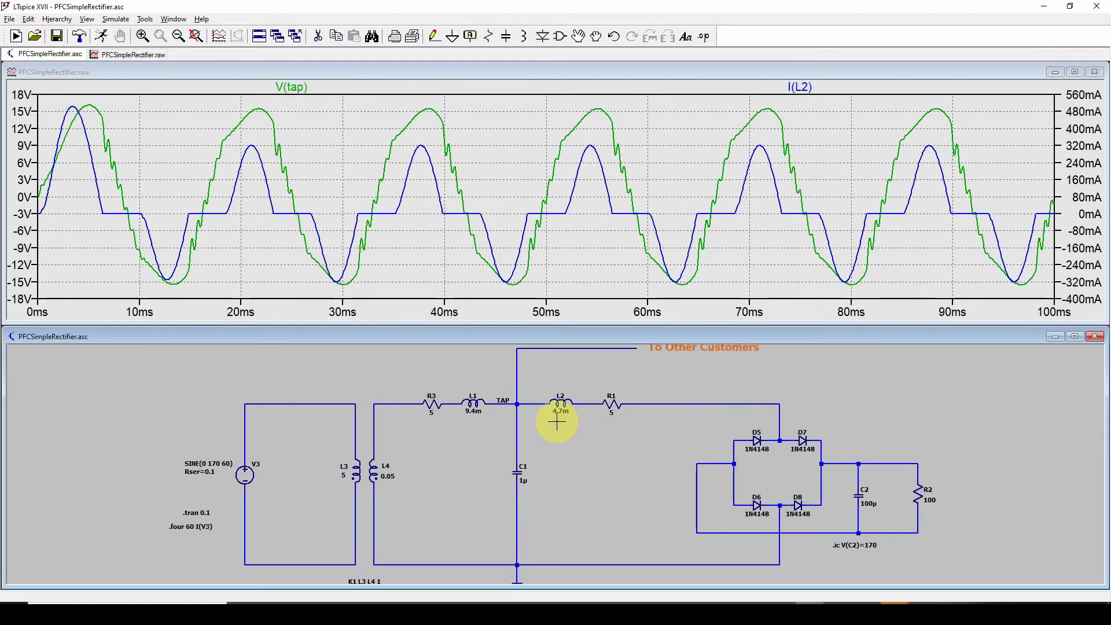
pyautogui.scroll(2, 557, 423)
pyautogui.scroll(-3, 684, 424)
pyautogui.scroll(2, 663, 424)
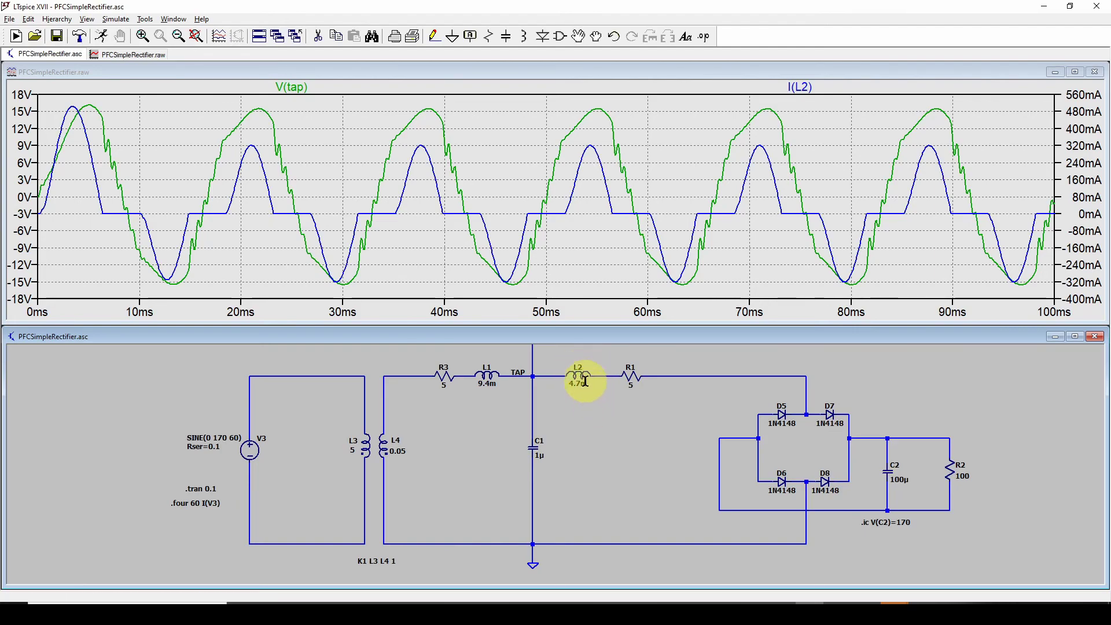
pyautogui.hotkey('alt', 'Tab')
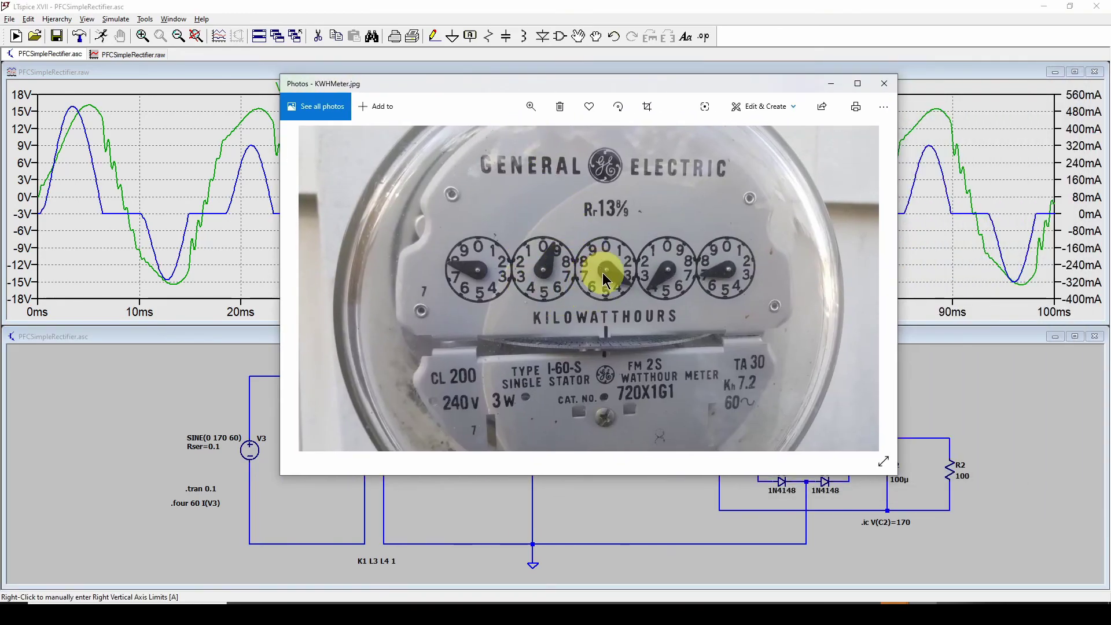
pyautogui.hotkey('alt', 'Tab')
pyautogui.click(627, 359)
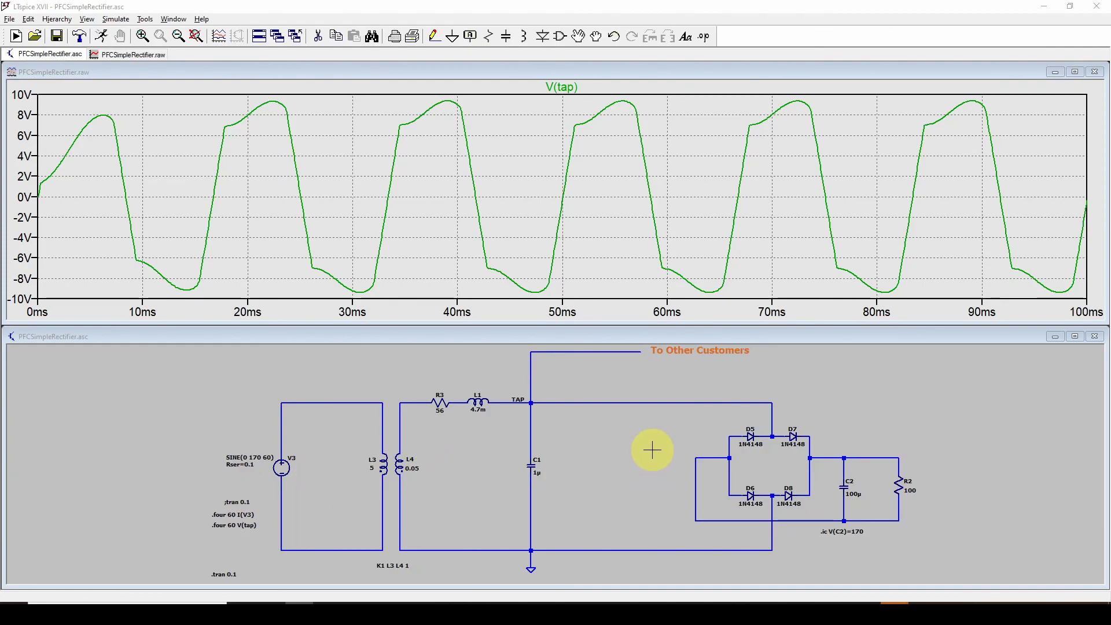